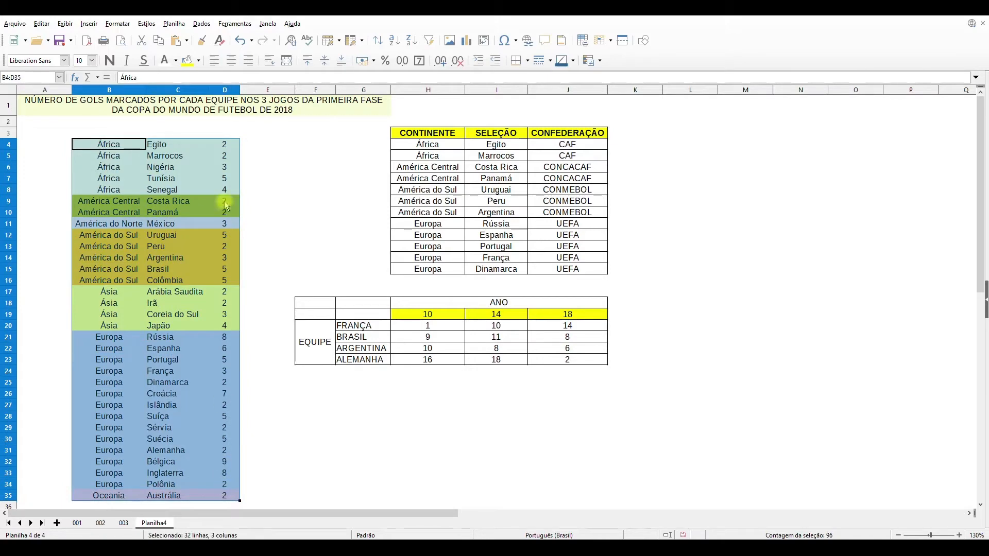
Step: Sort the selected range B4:D35 by Coluna D in descending order
{"action": "left_click", "coordinate": [201, 24]}
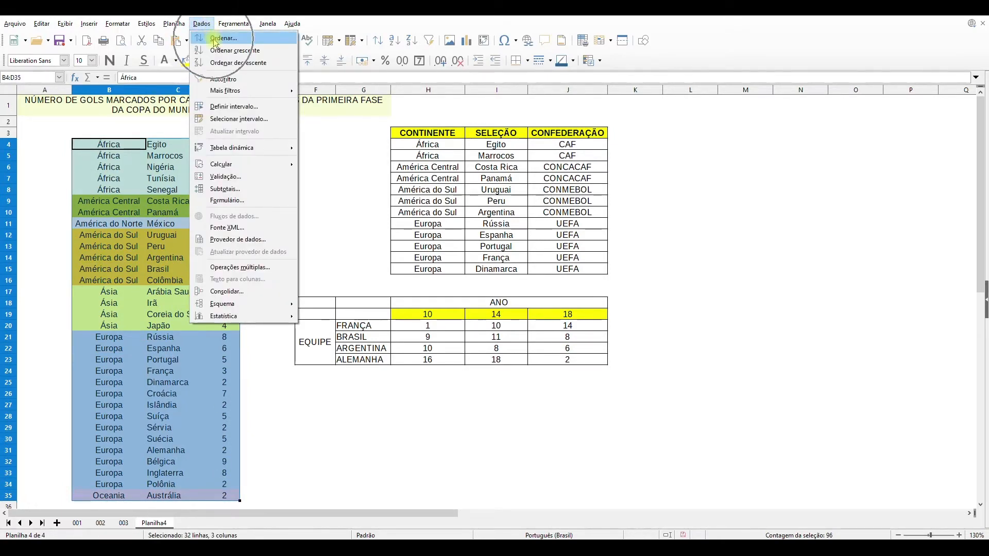
{"action": "left_click", "coordinate": [213, 38]}
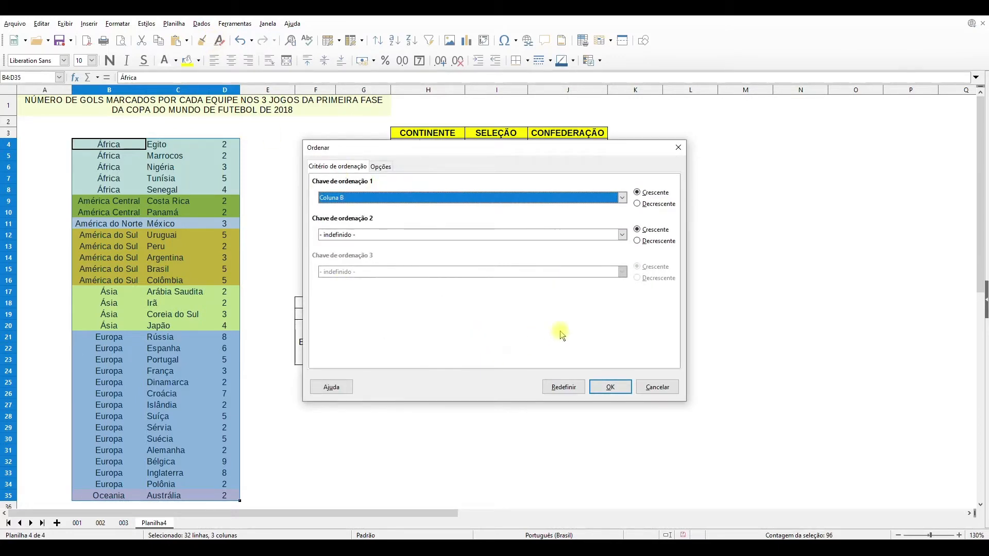
{"action": "left_click", "coordinate": [348, 199]}
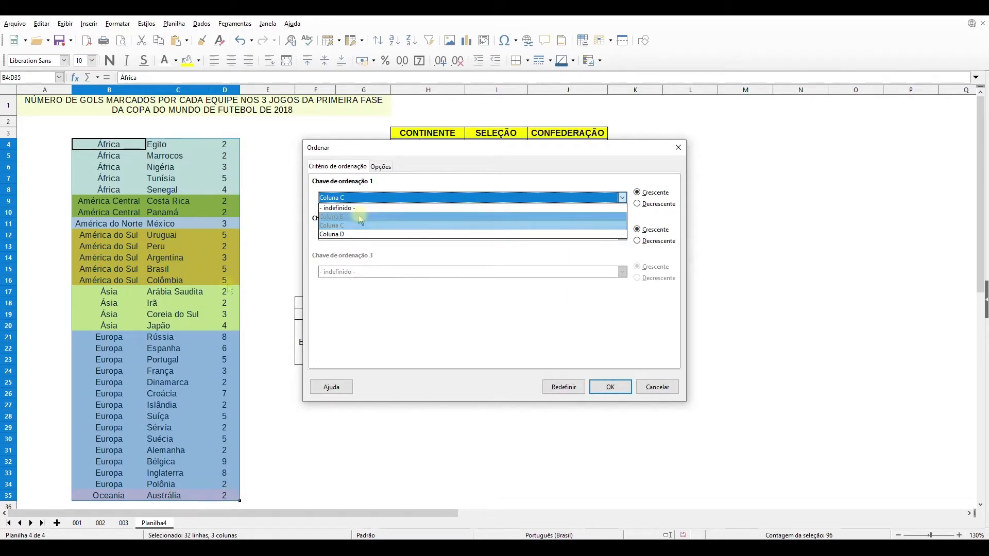
{"action": "left_click", "coordinate": [347, 234]}
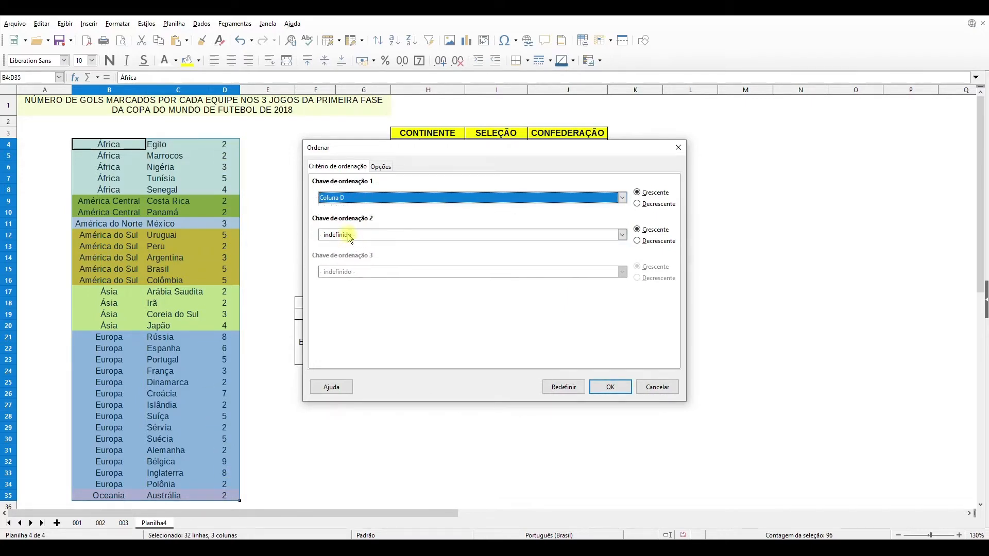
{"action": "left_click", "coordinate": [652, 204]}
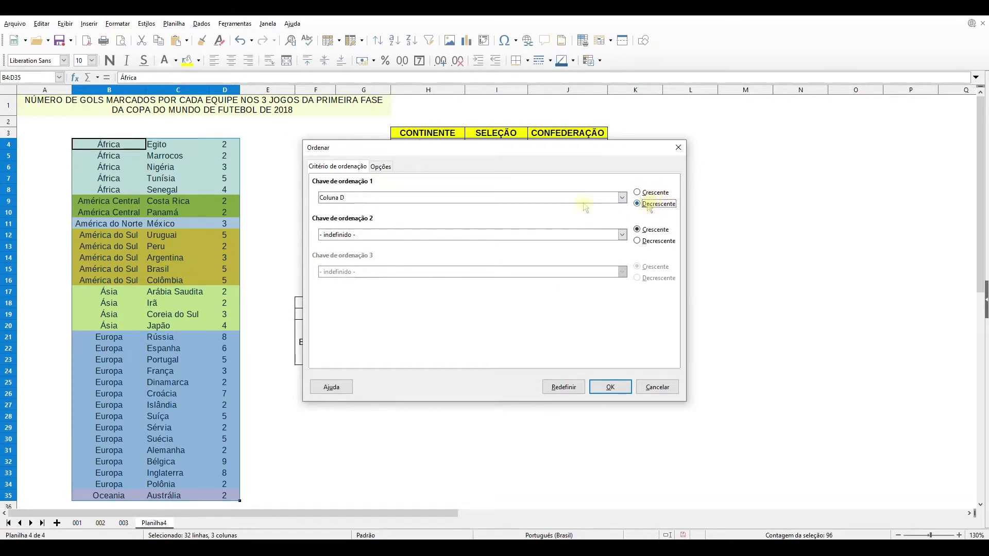
{"action": "left_click", "coordinate": [597, 389]}
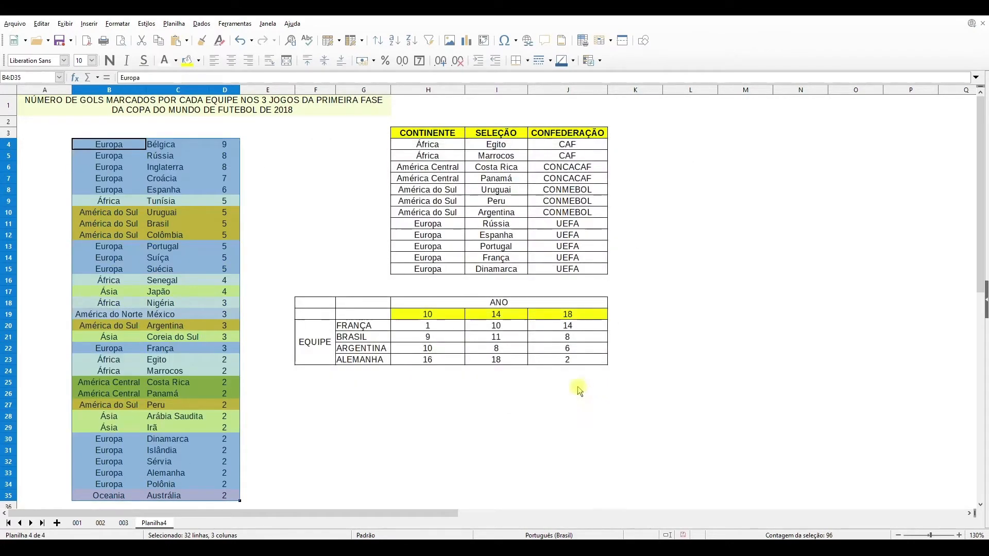
{"action": "left_click", "coordinate": [251, 142]}
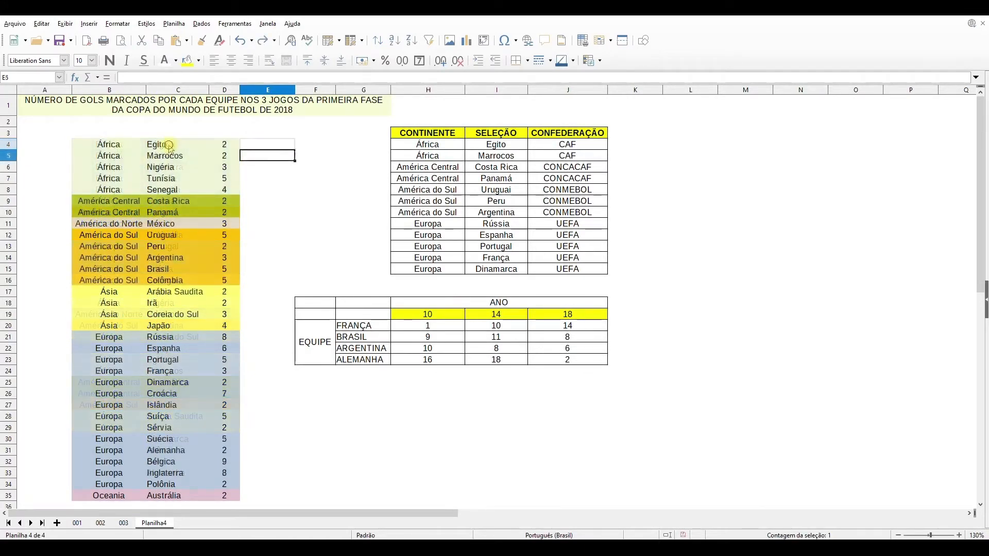
Step: Sort only the team names in C4:C35 in ascending order, keeping the current selection without extending it to neighbouring columns
{"action": "left_click_drag", "start_coordinate": [169, 146], "coordinate": [171, 495]}
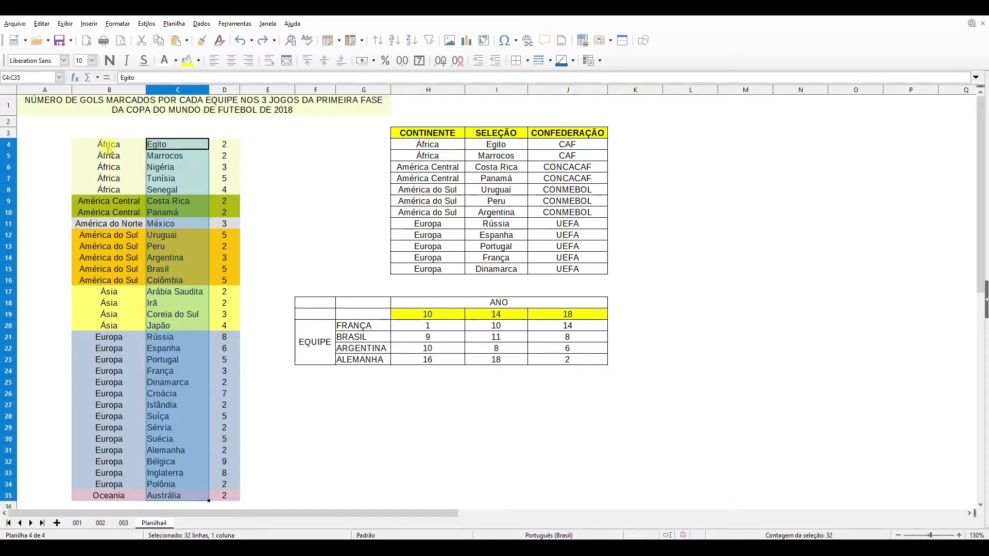
{"action": "left_click", "coordinate": [202, 24]}
{"action": "left_click", "coordinate": [206, 39]}
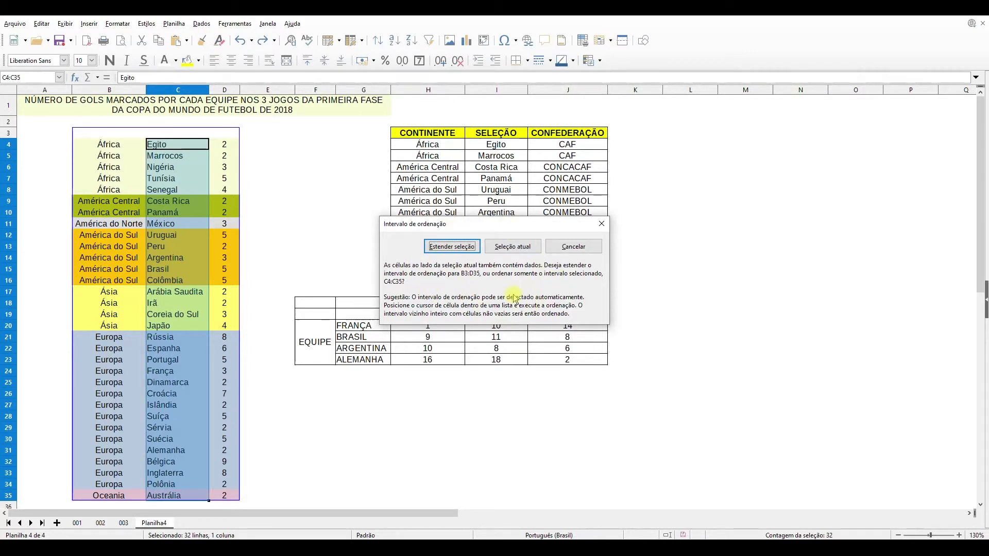
{"action": "left_click", "coordinate": [512, 246]}
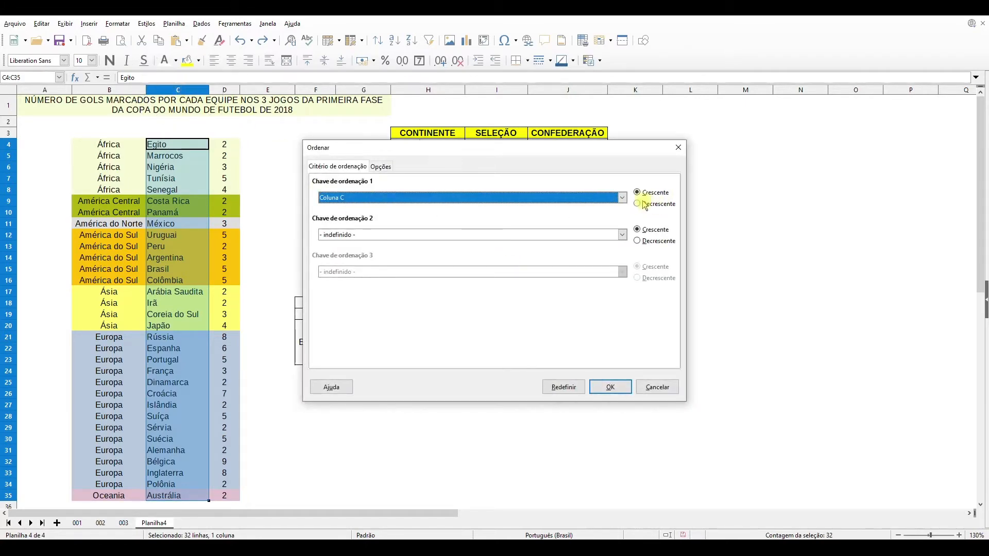
{"action": "left_click", "coordinate": [611, 387]}
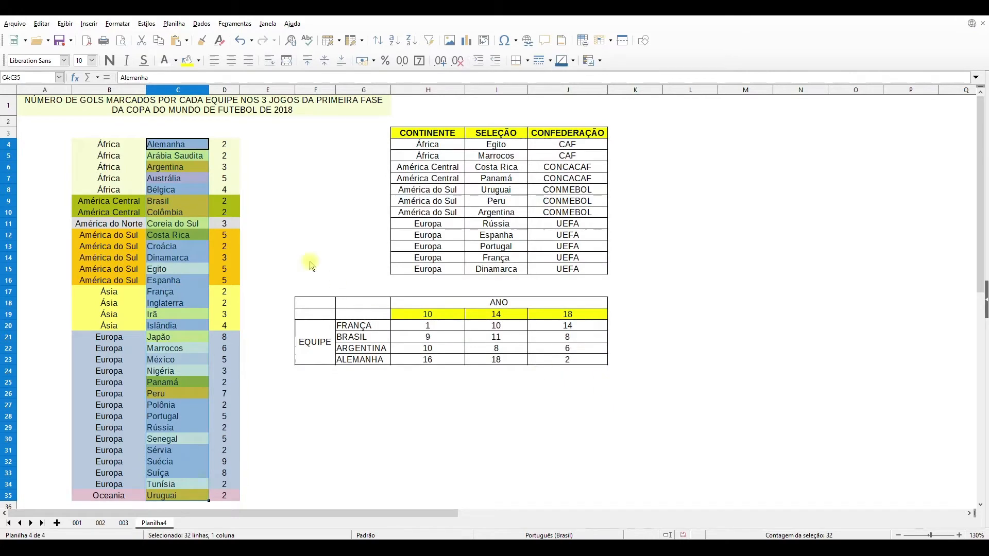
{"action": "left_click", "coordinate": [288, 247]}
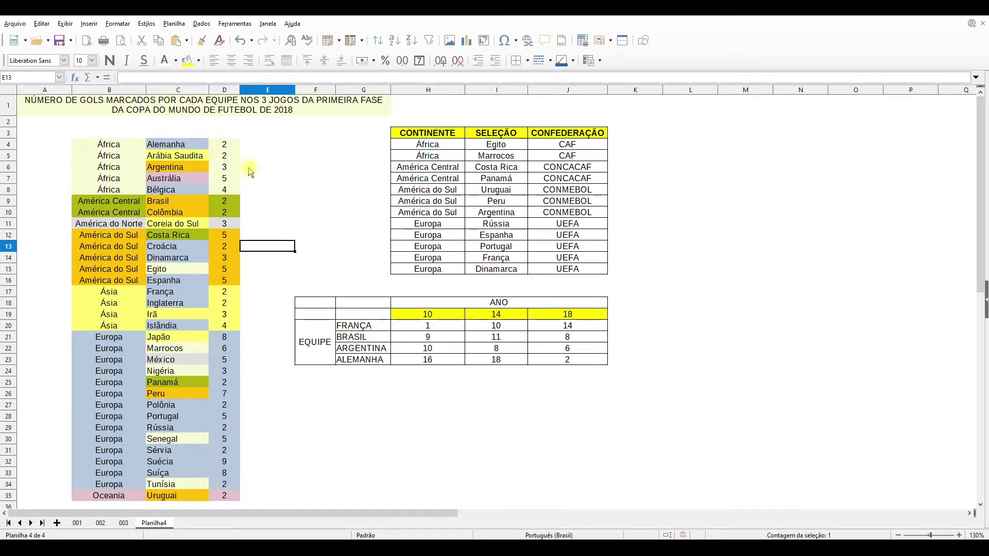
Step: Undo the sort of the team names and reselect the data range B4:D35
{"action": "key", "text": "ctrl+z"}
{"action": "left_click", "coordinate": [123, 144]}
{"action": "left_click_drag", "start_coordinate": [126, 156], "coordinate": [223, 492]}
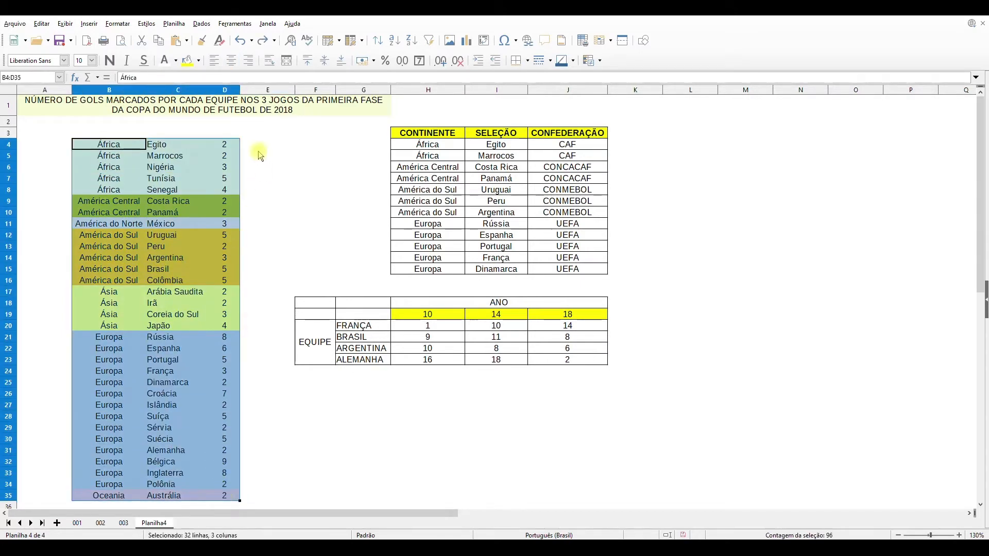
{"action": "left_click", "coordinate": [259, 152]}
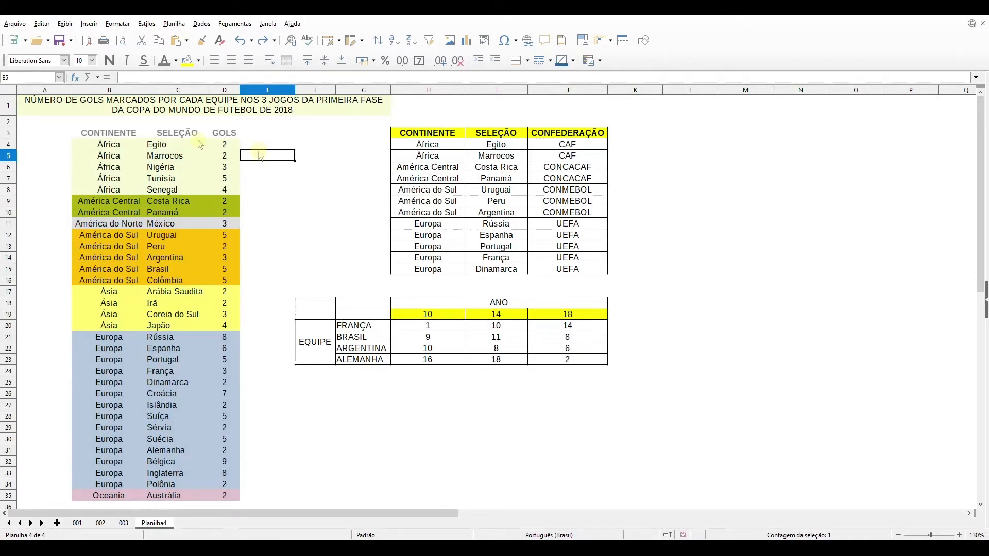
Step: Compare the header row B3:D3 with the data rows beneath it
{"action": "left_click_drag", "start_coordinate": [116, 133], "coordinate": [220, 136]}
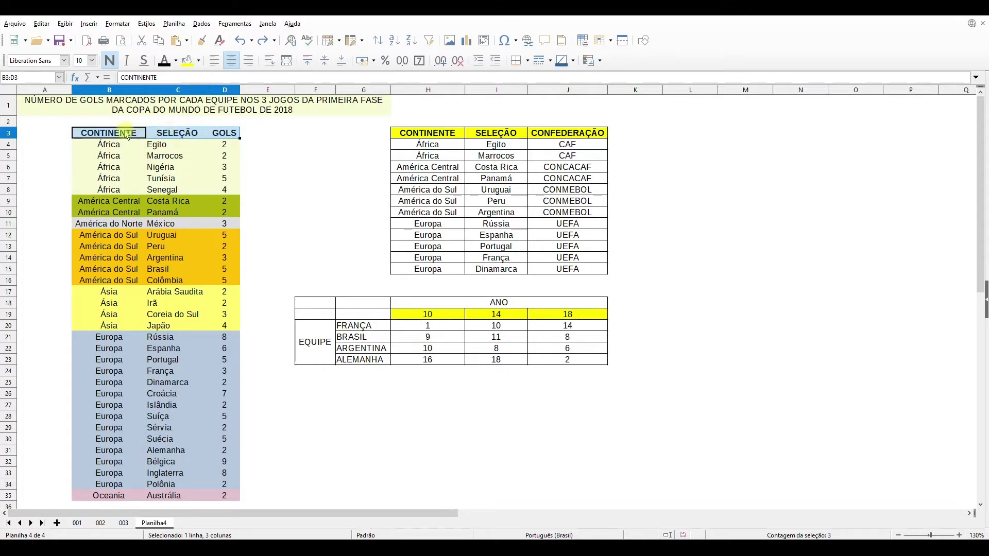
{"action": "left_click_drag", "start_coordinate": [121, 144], "coordinate": [213, 393]}
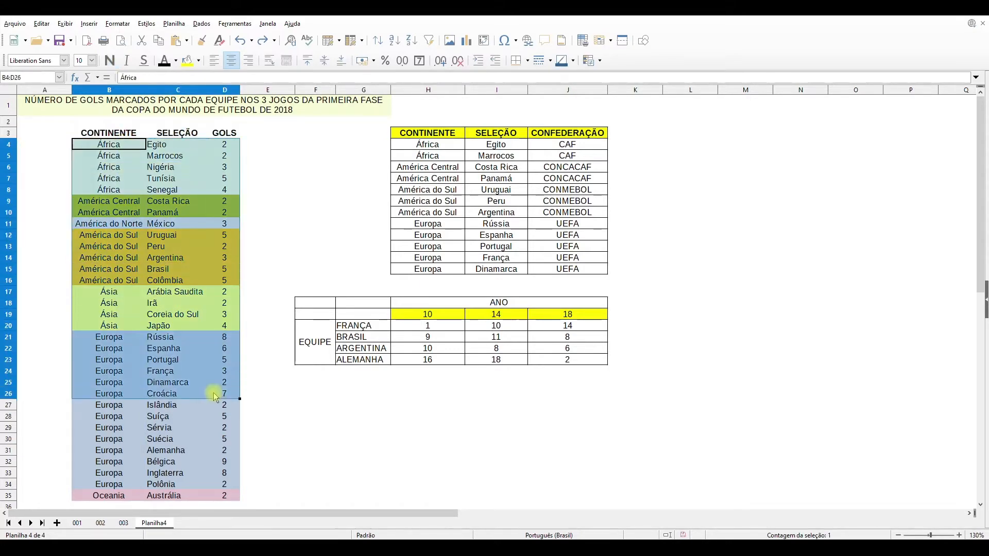
{"action": "left_click", "coordinate": [245, 209]}
Step: Sort B3:D35, header row included in the selection, by SELEÇÃO in ascending order
{"action": "left_click", "coordinate": [126, 135]}
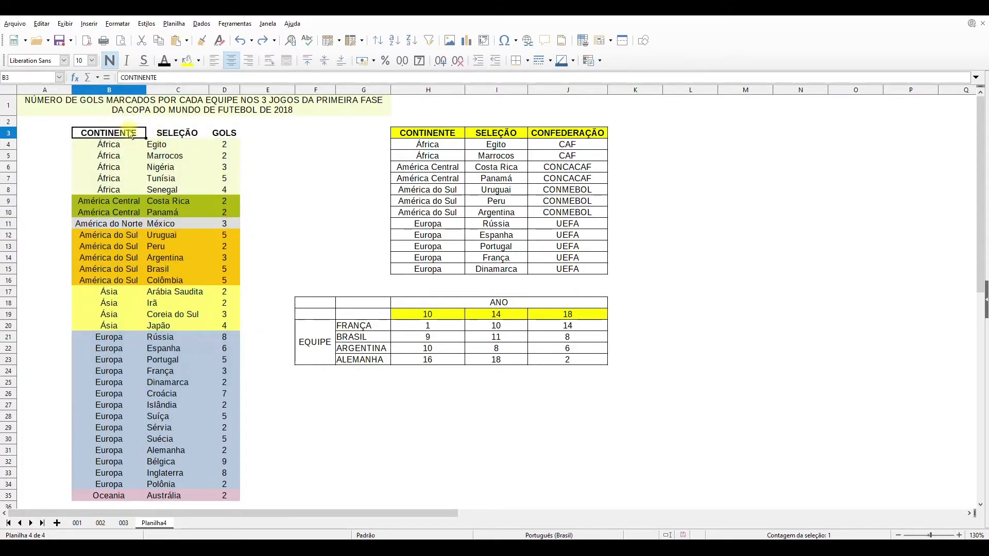
{"action": "left_click_drag", "start_coordinate": [122, 138], "coordinate": [223, 495]}
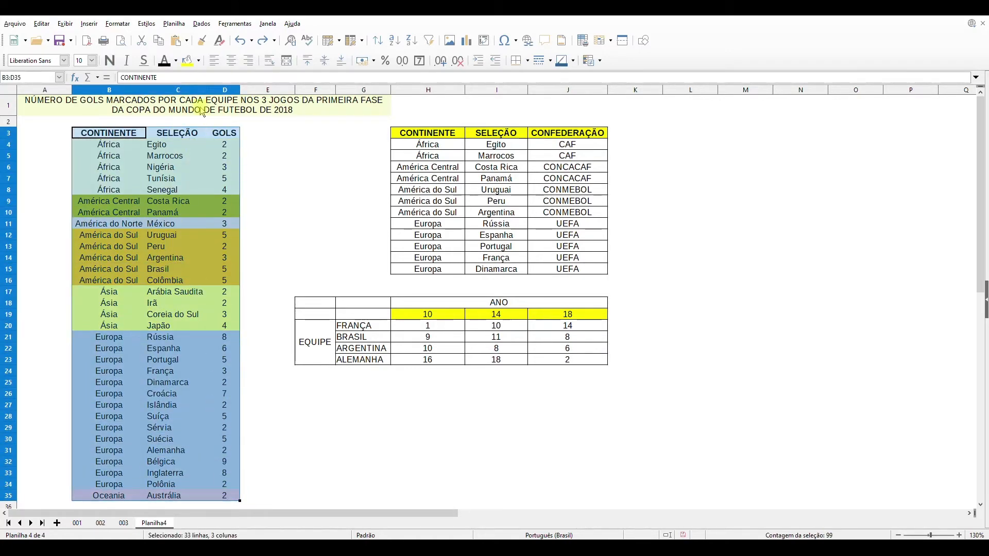
{"action": "left_click", "coordinate": [201, 23]}
{"action": "left_click", "coordinate": [223, 38]}
{"action": "left_click", "coordinate": [623, 197]}
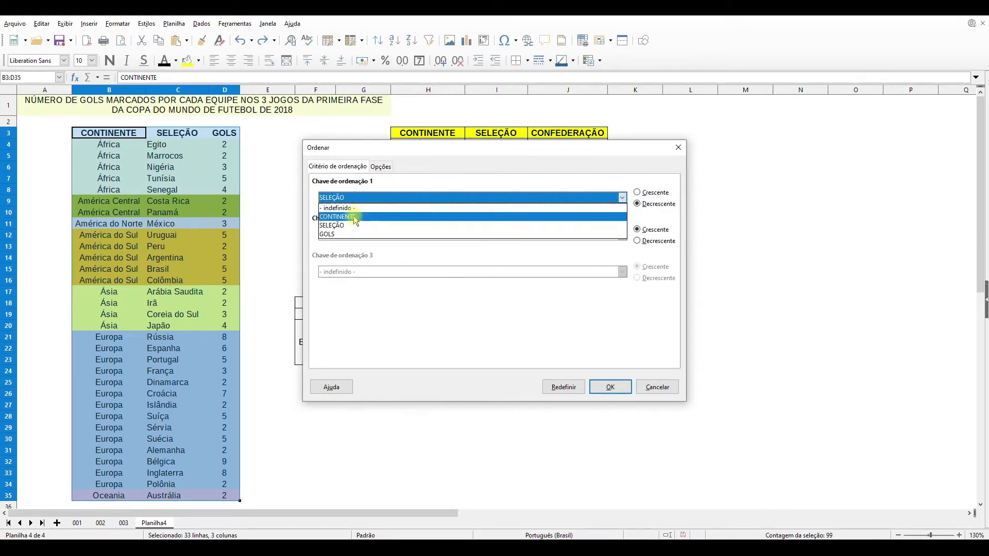
{"action": "left_click", "coordinate": [339, 234]}
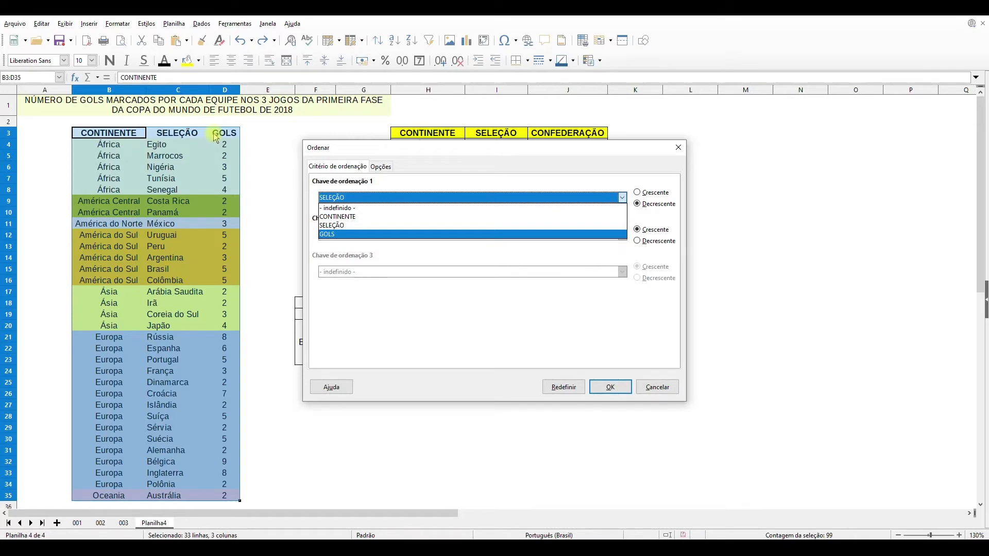
{"action": "left_click", "coordinate": [332, 225]}
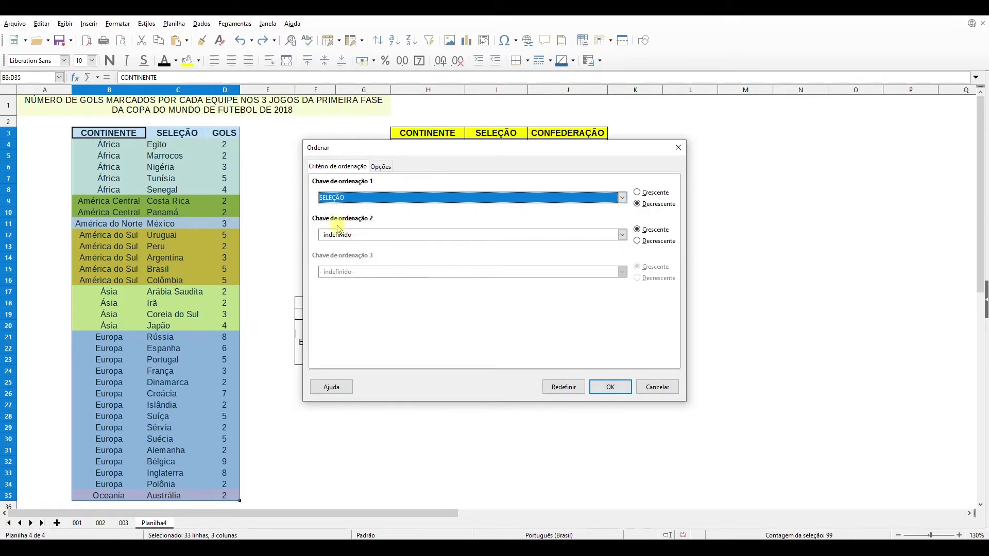
{"action": "left_click", "coordinate": [650, 194]}
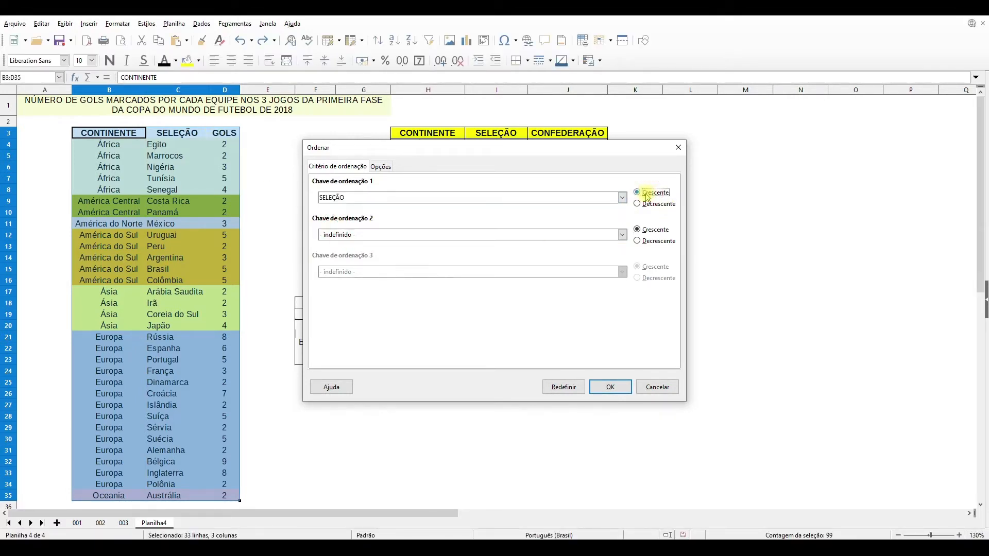
{"action": "left_click", "coordinate": [609, 387]}
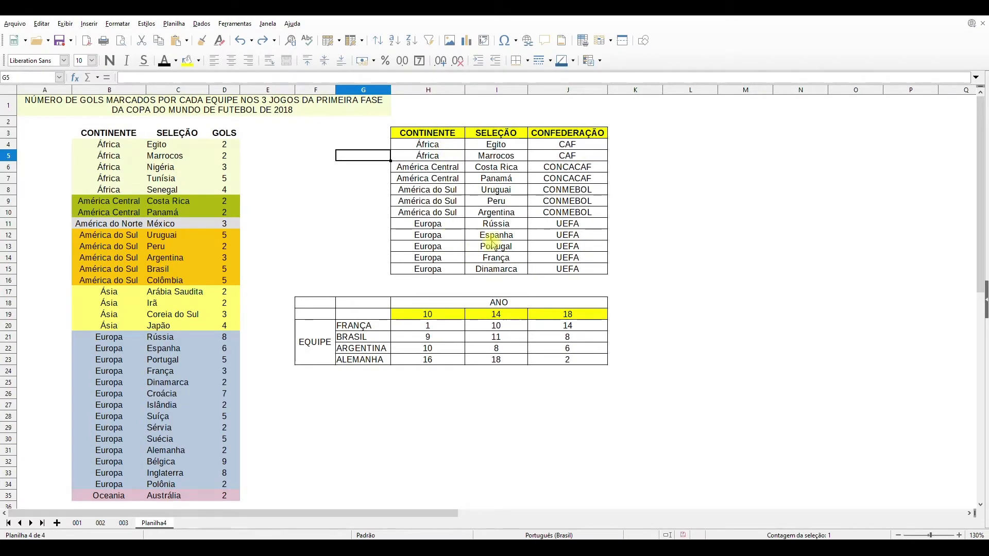
Step: Sort the bordered table H3:J15 by Coluna I in ascending order
{"action": "left_click_drag", "start_coordinate": [449, 135], "coordinate": [564, 266]}
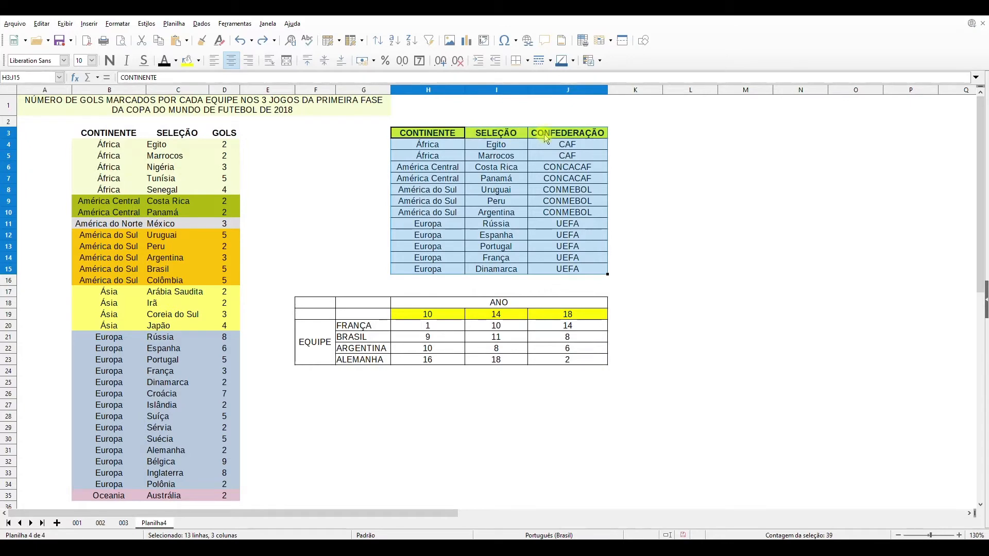
{"action": "left_click", "coordinate": [201, 23]}
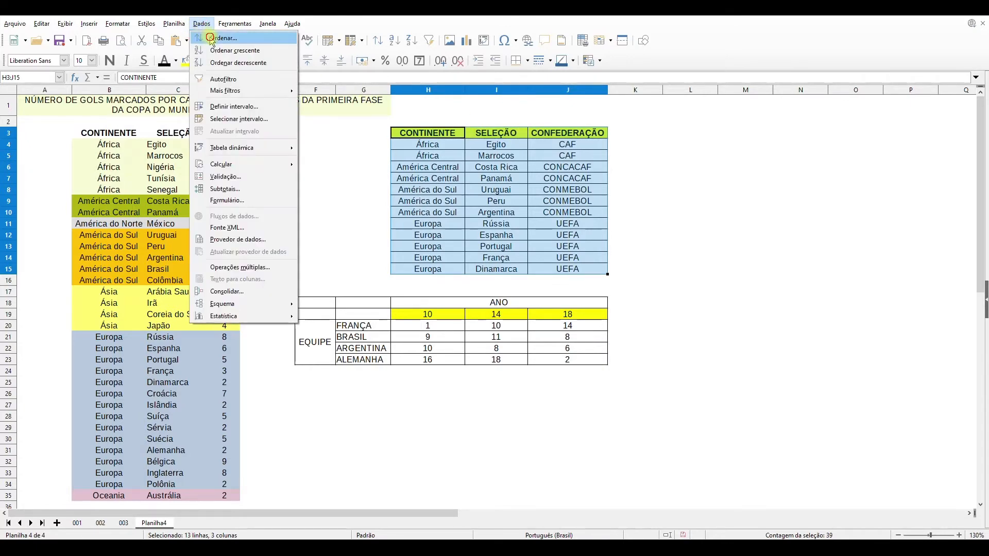
{"action": "left_click", "coordinate": [216, 35]}
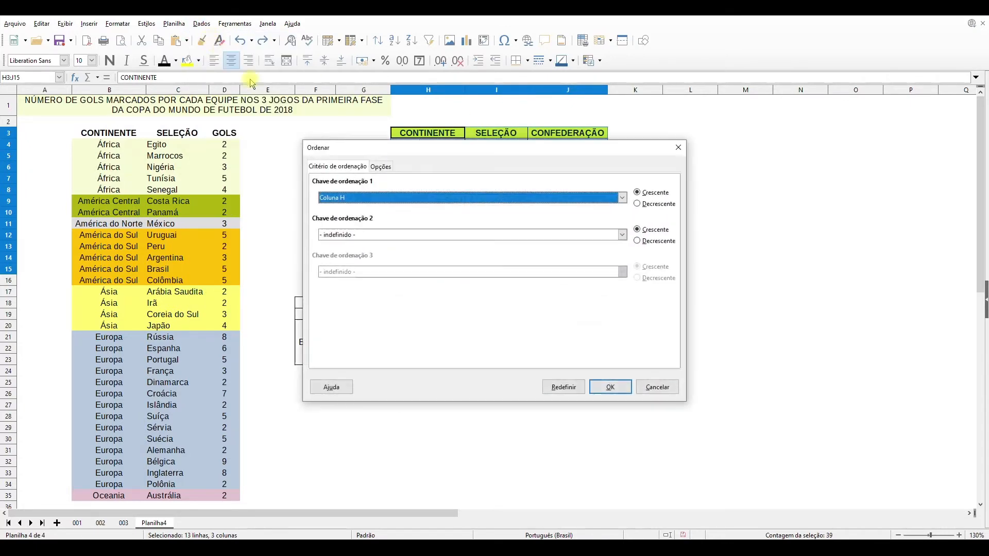
{"action": "left_click", "coordinate": [355, 200]}
{"action": "left_click", "coordinate": [358, 200]}
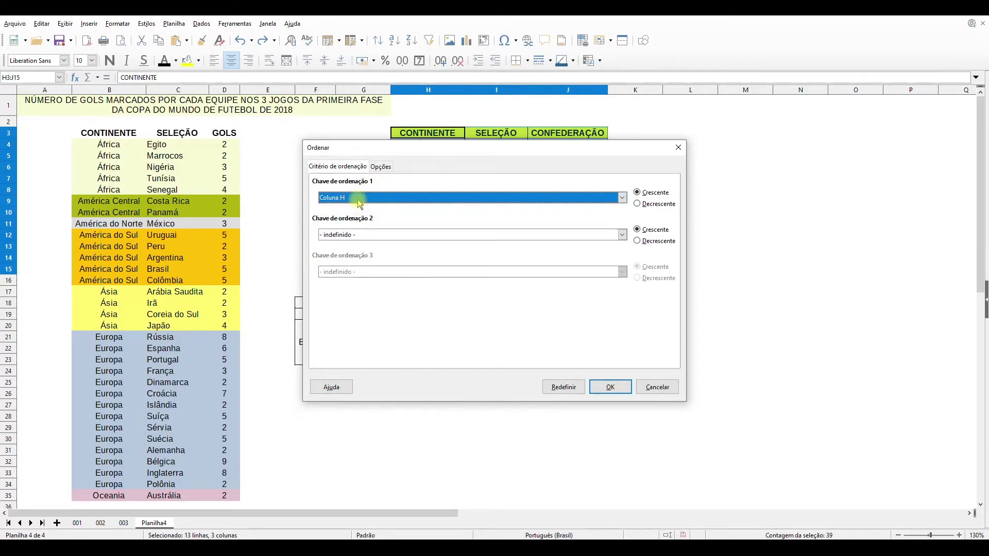
{"action": "left_click_drag", "start_coordinate": [443, 147], "coordinate": [744, 188]}
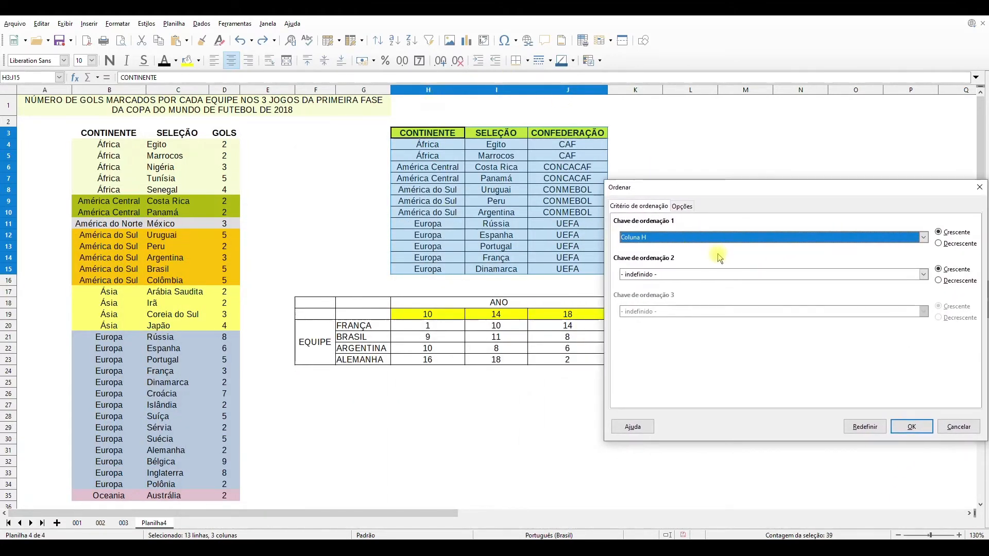
{"action": "left_click", "coordinate": [705, 243]}
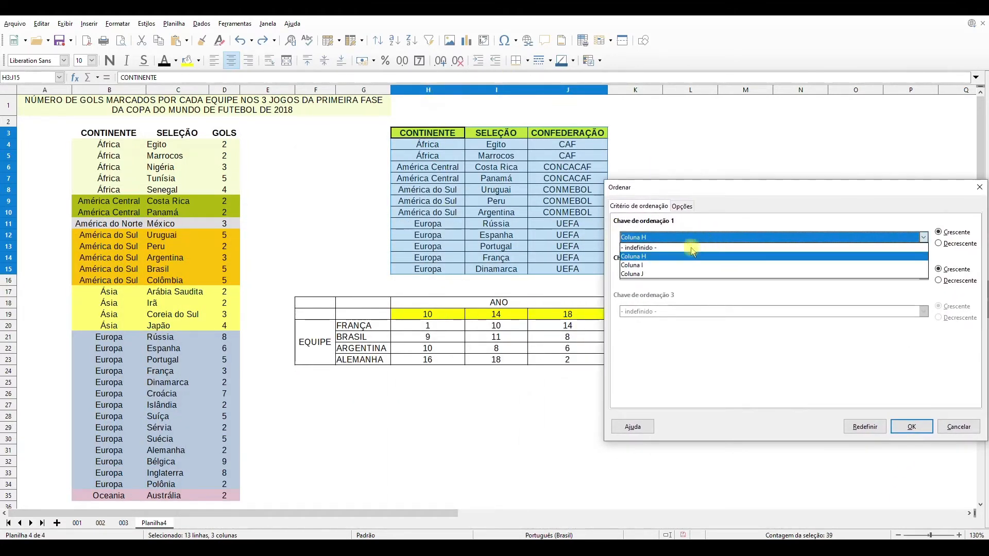
{"action": "left_click", "coordinate": [667, 262]}
{"action": "left_click", "coordinate": [911, 427]}
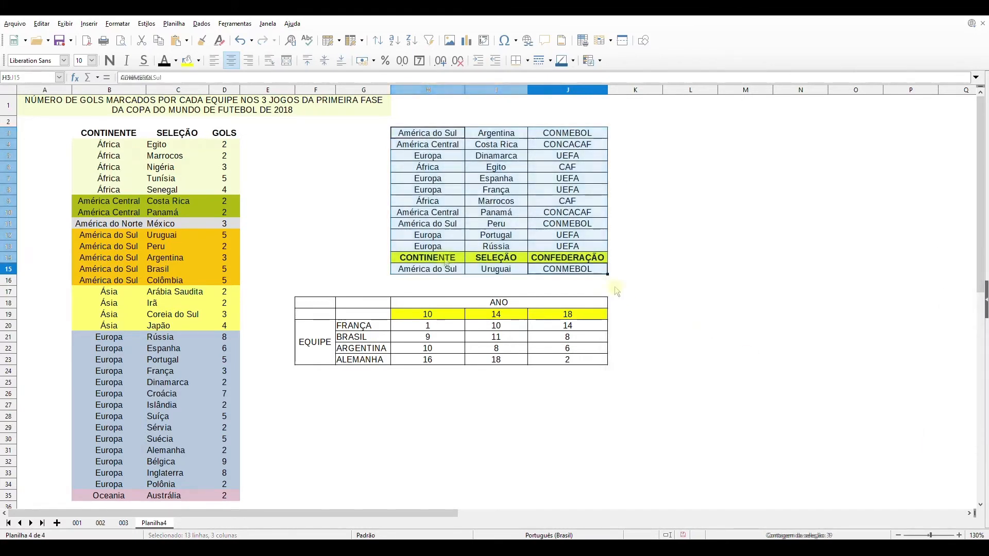
Step: Examine the position of the header cells in the sorted confederation table and compare them with the goals table's header row B3:D3
{"action": "left_click", "coordinate": [617, 290]}
{"action": "left_click", "coordinate": [436, 256]}
{"action": "left_click_drag", "start_coordinate": [484, 263], "coordinate": [542, 260]}
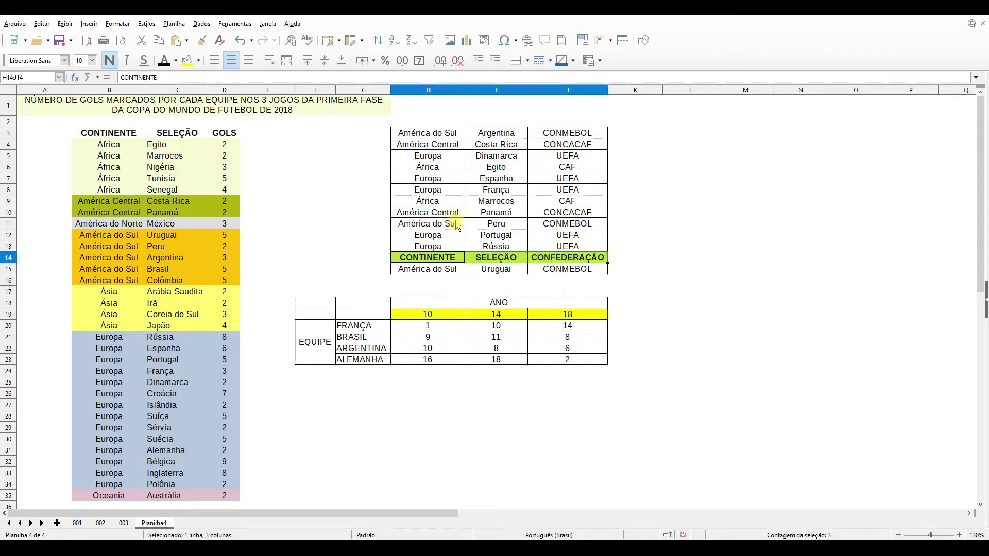
{"action": "key", "text": "ctrl"}
{"action": "key", "text": "ctrl"}
{"action": "left_click_drag", "start_coordinate": [107, 149], "coordinate": [156, 156]}
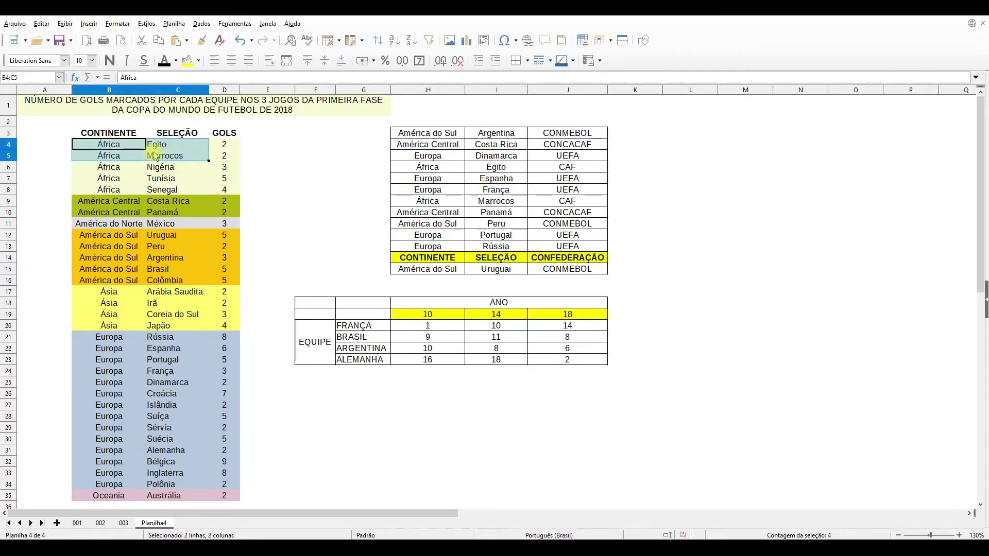
{"action": "left_click", "coordinate": [225, 146]}
{"action": "left_click_drag", "start_coordinate": [119, 135], "coordinate": [230, 139]}
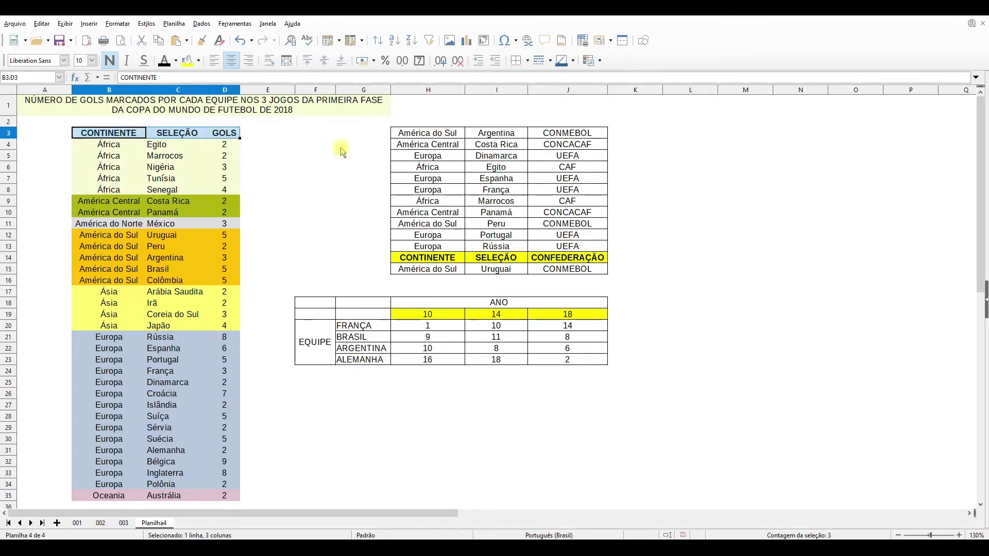
Step: Sort the confederation table H3:J15 by CONFEDERAÇÃO in ascending order, treating its first row as column labels
{"action": "left_click", "coordinate": [407, 135]}
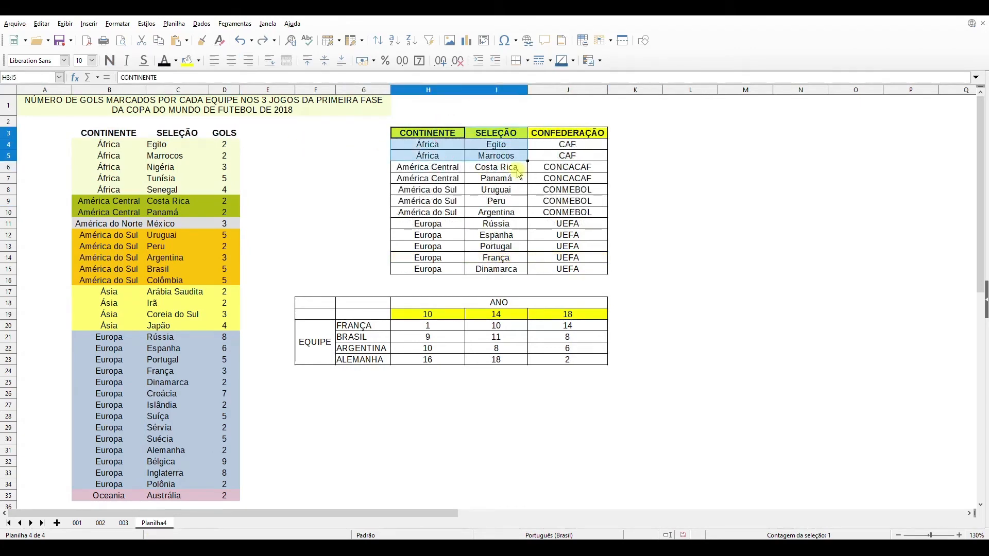
{"action": "left_click_drag", "start_coordinate": [449, 135], "coordinate": [572, 269]}
{"action": "left_click", "coordinate": [201, 24]}
{"action": "left_click", "coordinate": [213, 30]}
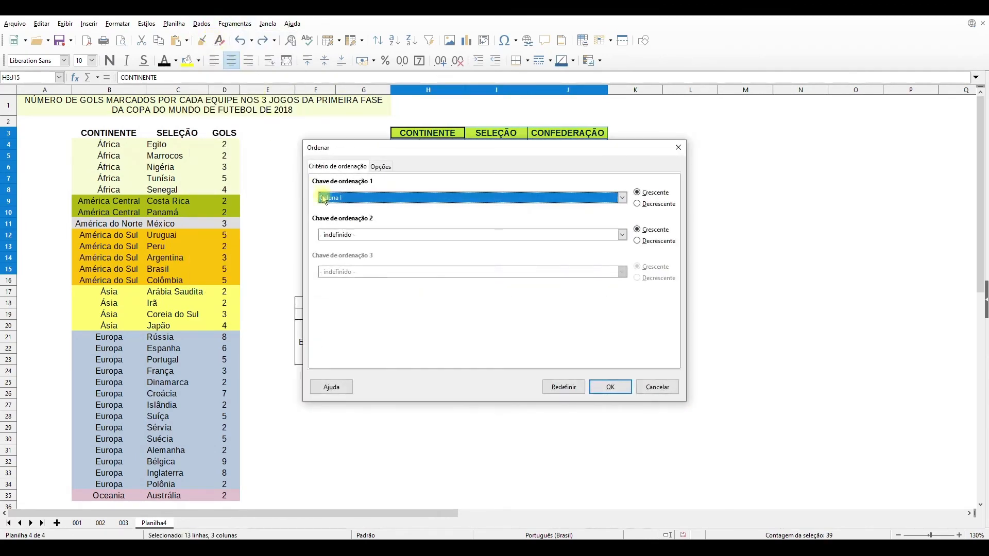
{"action": "left_click", "coordinate": [384, 168]}
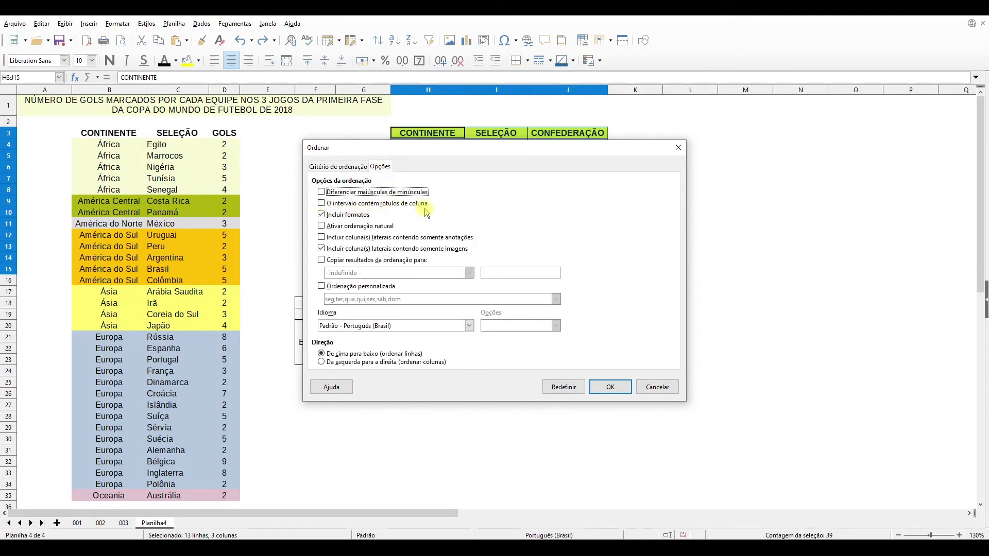
{"action": "left_click", "coordinate": [322, 204]}
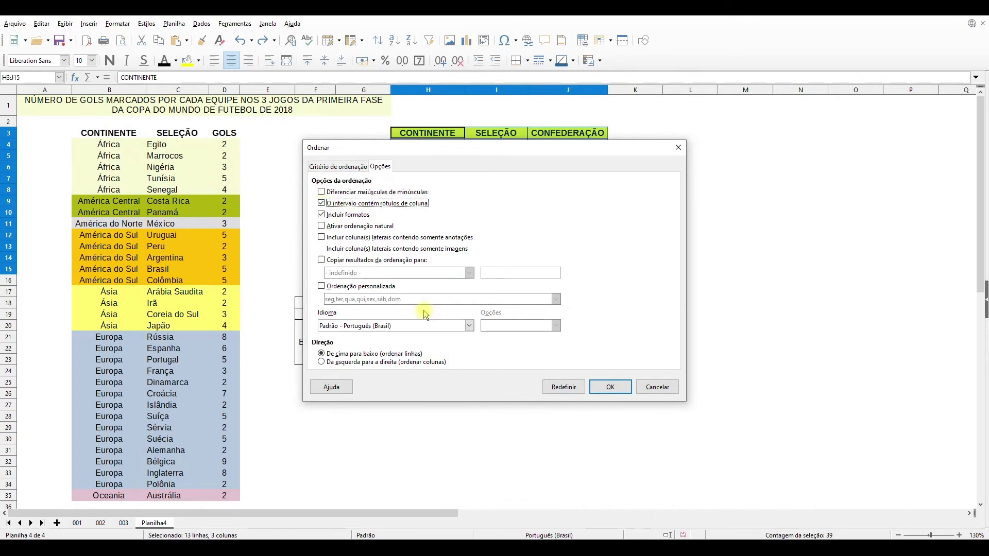
{"action": "left_click", "coordinate": [341, 168]}
{"action": "left_click", "coordinate": [622, 199]}
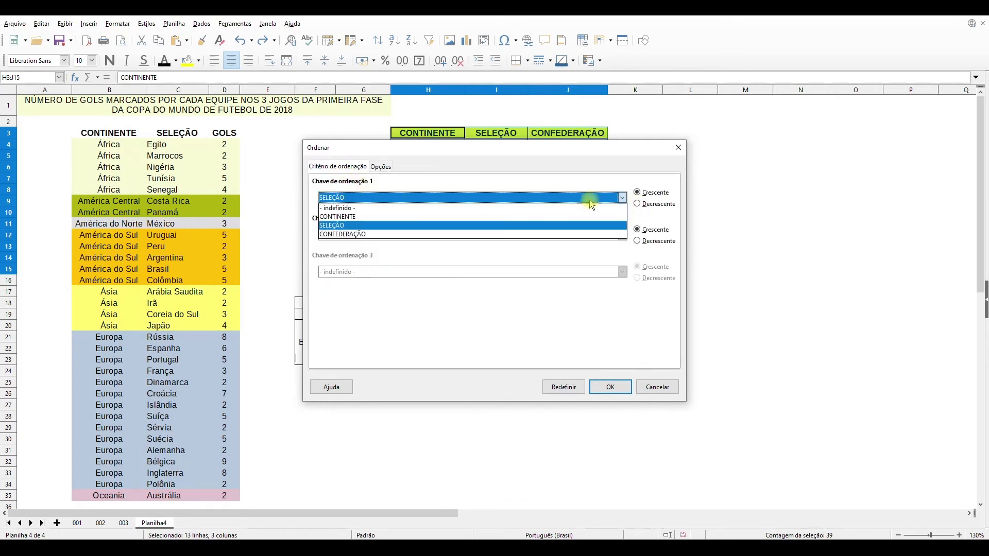
{"action": "left_click", "coordinate": [347, 234]}
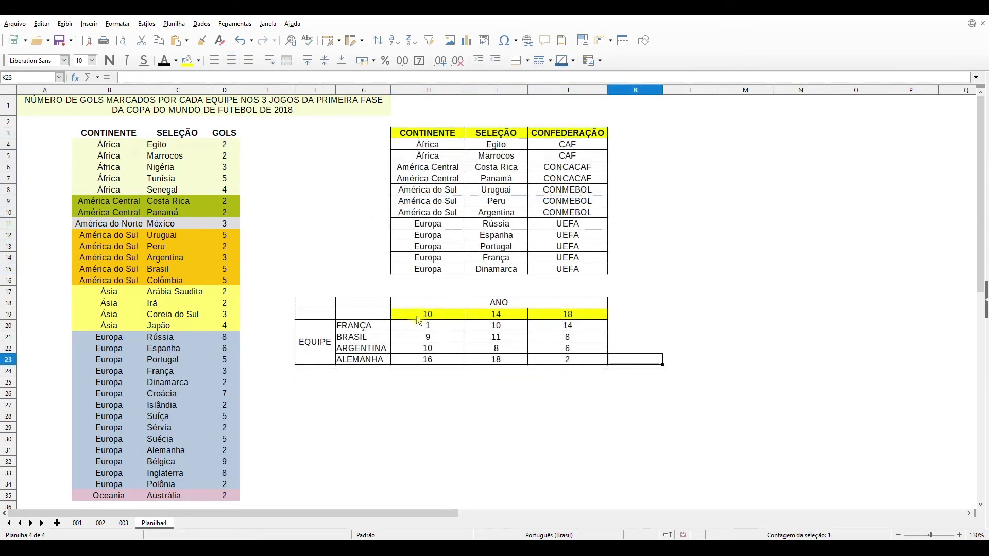
Step: Examine the year headers H19:J19, the team names G20:G23 and the numeric values H20:J23 of the ANO table
{"action": "left_click_drag", "start_coordinate": [415, 316], "coordinate": [556, 317]}
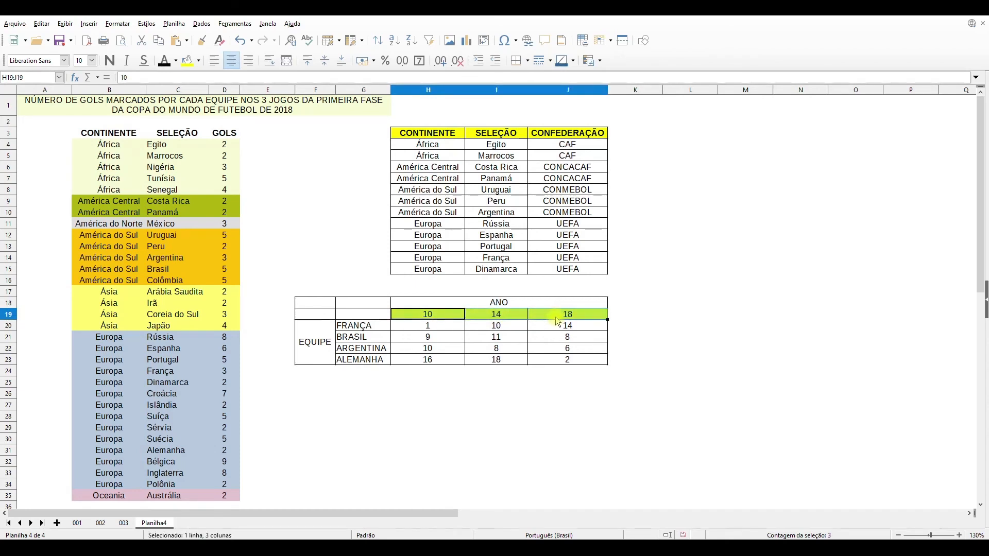
{"action": "left_click", "coordinate": [436, 314]}
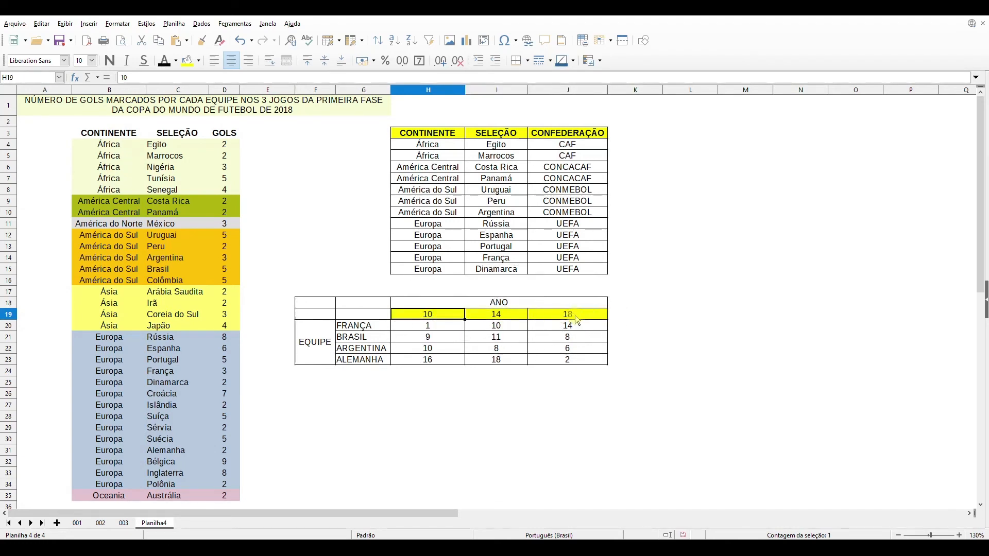
{"action": "left_click_drag", "start_coordinate": [372, 327], "coordinate": [373, 361]}
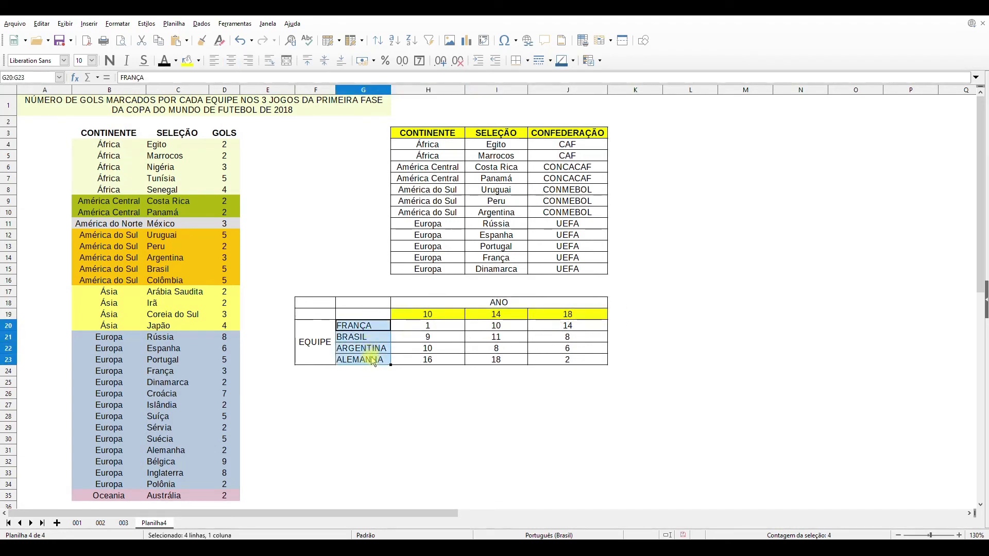
{"action": "left_click_drag", "start_coordinate": [428, 325], "coordinate": [569, 359]}
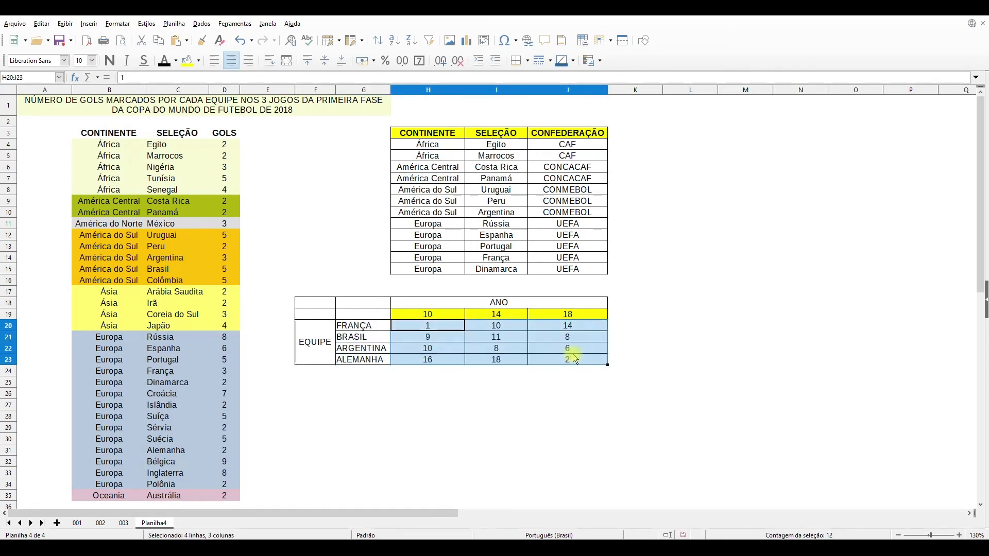
{"action": "left_click", "coordinate": [642, 344]}
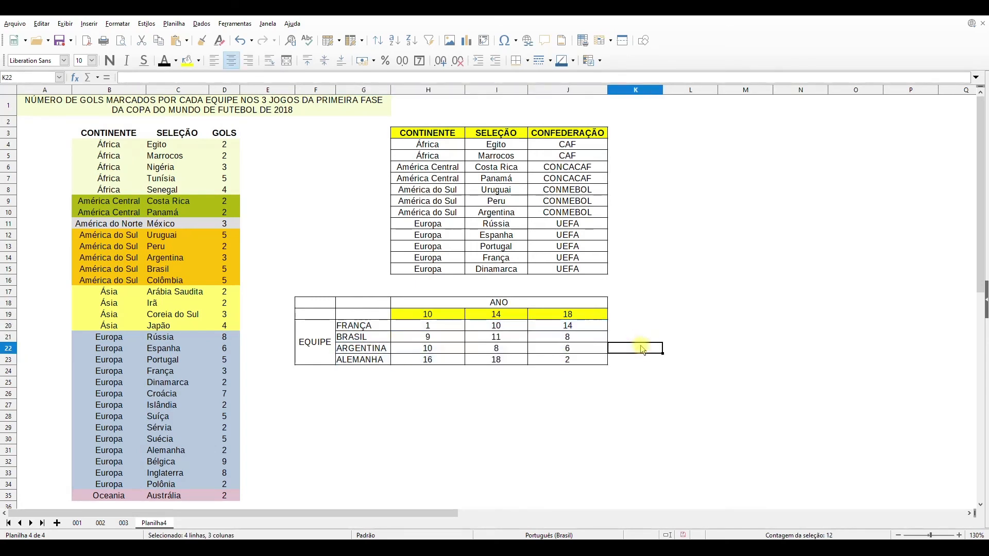
Step: Try to sort G19:J23 by Coluna I in ascending order without marking column labels, check the year header row, and undo the sort
{"action": "left_click_drag", "start_coordinate": [376, 316], "coordinate": [558, 360]}
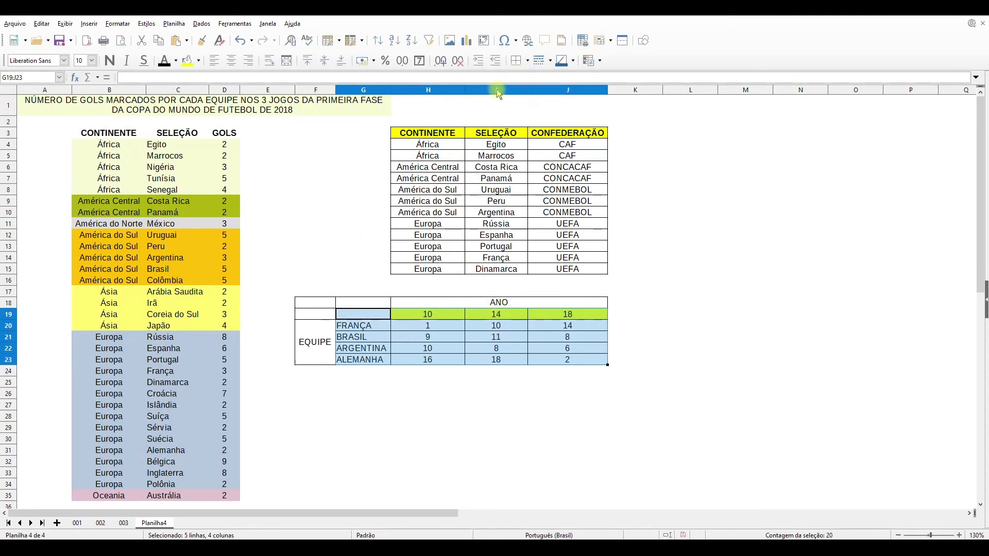
{"action": "left_click", "coordinate": [201, 24]}
{"action": "left_click", "coordinate": [216, 36]}
{"action": "left_click", "coordinate": [694, 176]}
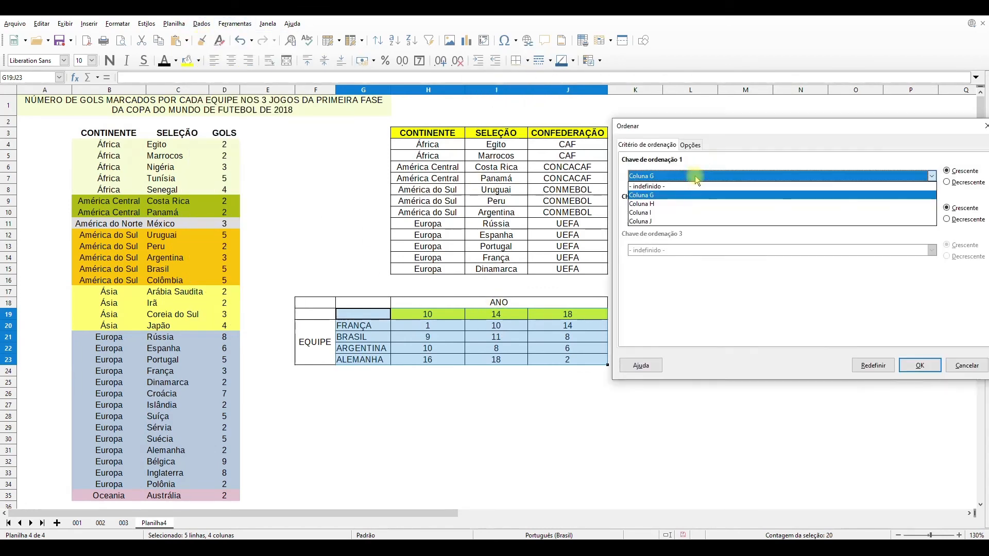
{"action": "left_click", "coordinate": [656, 212]}
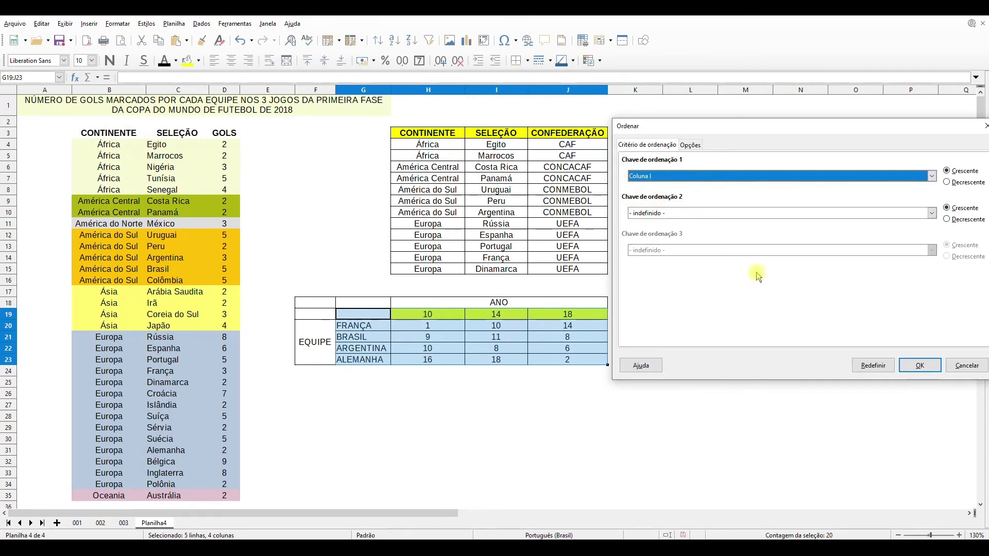
{"action": "left_click", "coordinate": [920, 365]}
{"action": "left_click", "coordinate": [476, 370]}
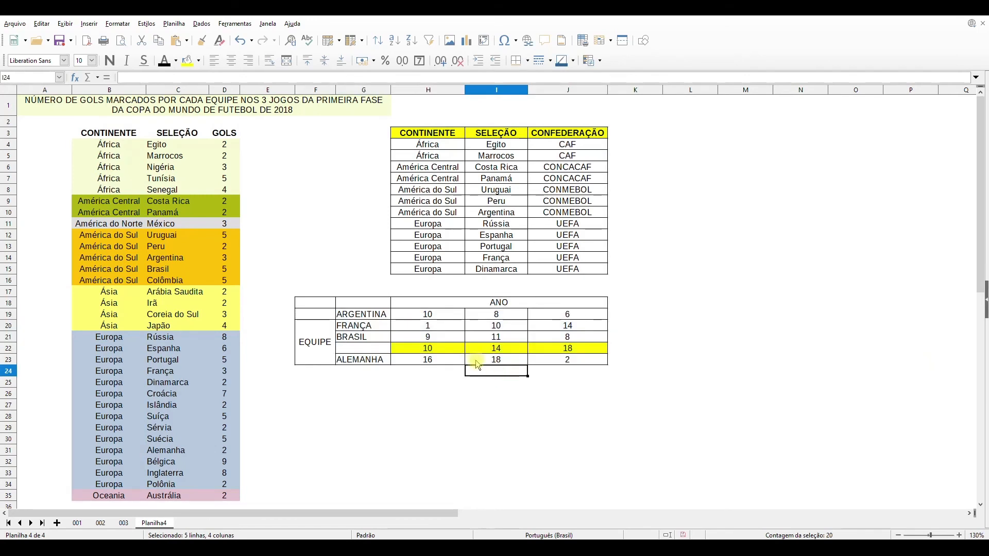
{"action": "left_click_drag", "start_coordinate": [443, 353], "coordinate": [567, 351]}
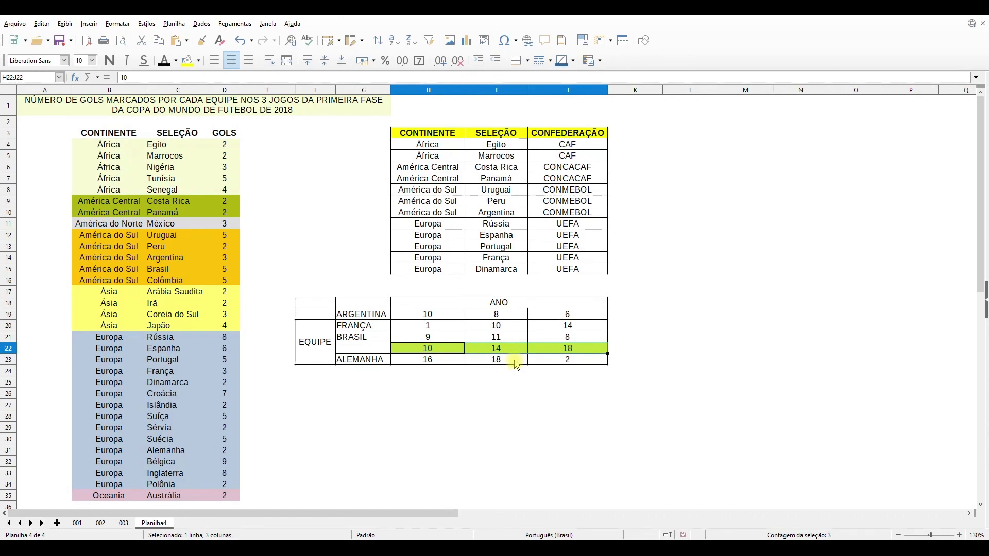
{"action": "left_click", "coordinate": [240, 41]}
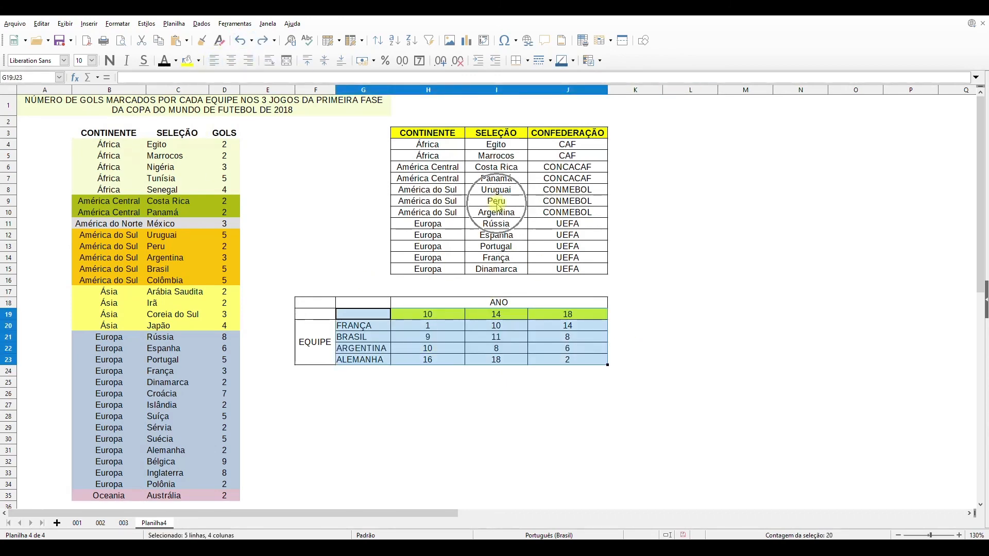
Step: Sort G19:J23 by the 14 column in ascending order with the range set to contain column labels, and check the header row H19:J19
{"action": "left_click", "coordinate": [201, 24]}
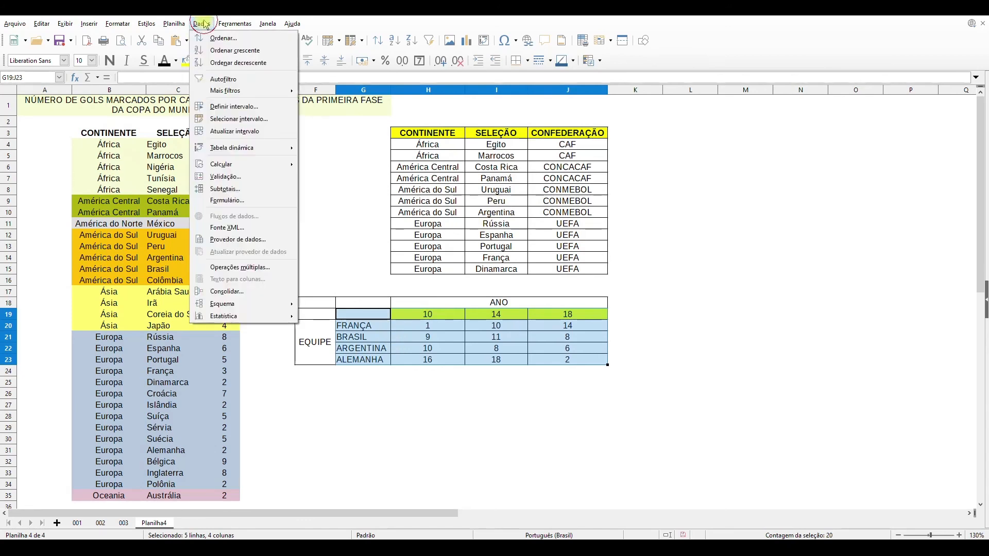
{"action": "left_click", "coordinate": [216, 37]}
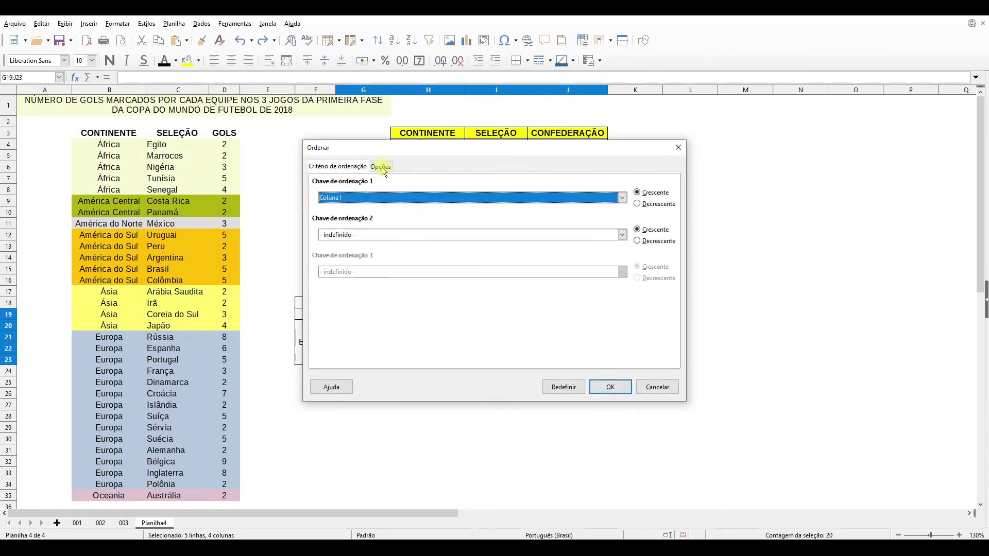
{"action": "left_click", "coordinate": [382, 167]}
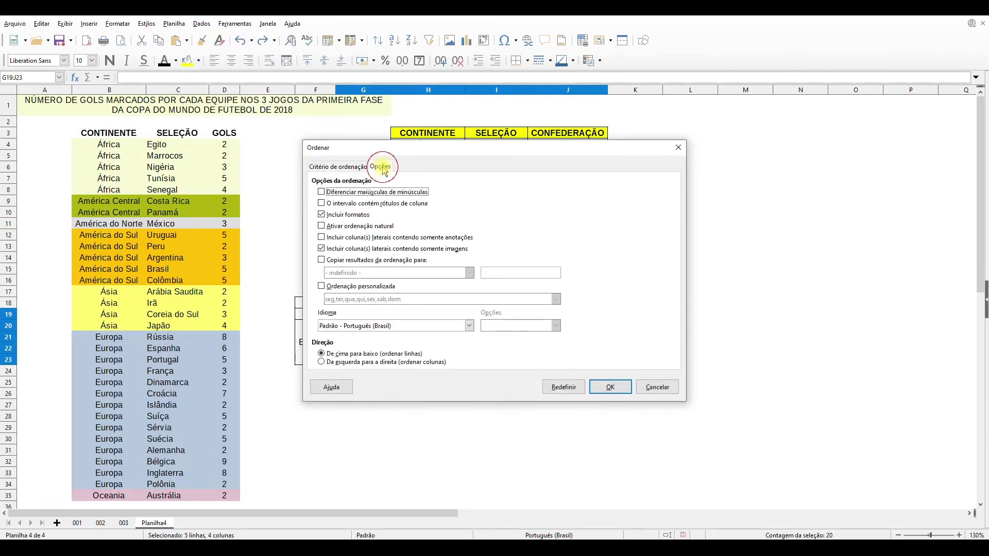
{"action": "left_click", "coordinate": [322, 204]}
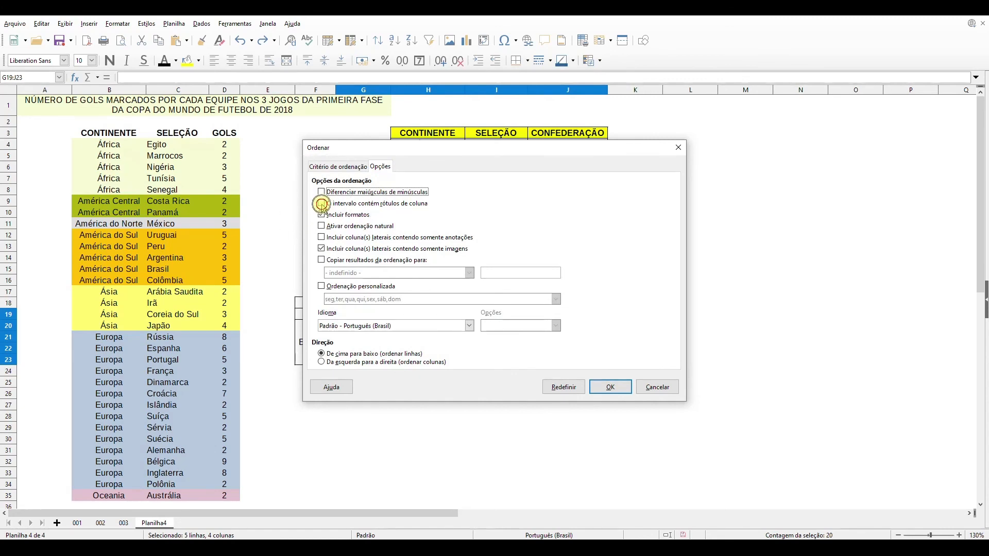
{"action": "left_click", "coordinate": [327, 171]}
{"action": "left_click", "coordinate": [360, 197]}
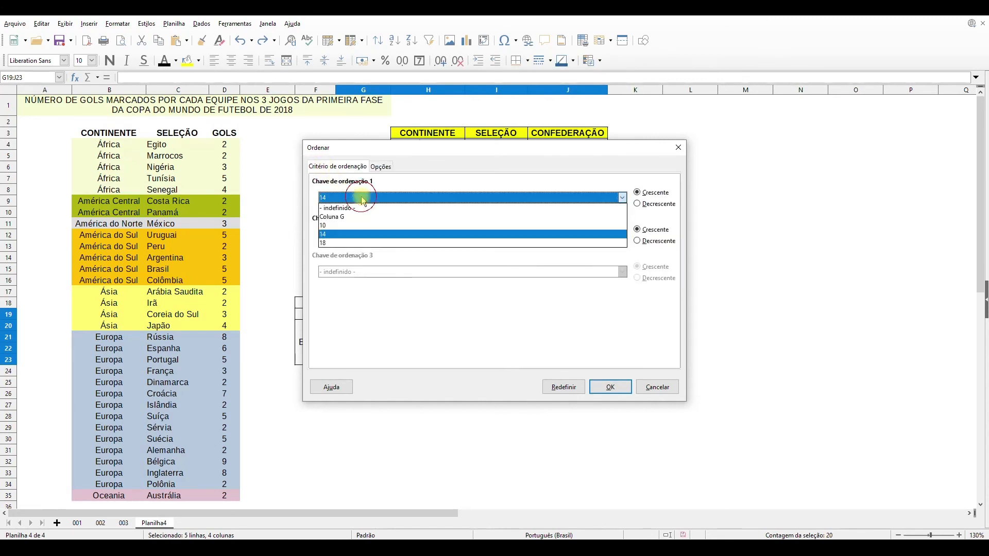
{"action": "left_click", "coordinate": [328, 234]}
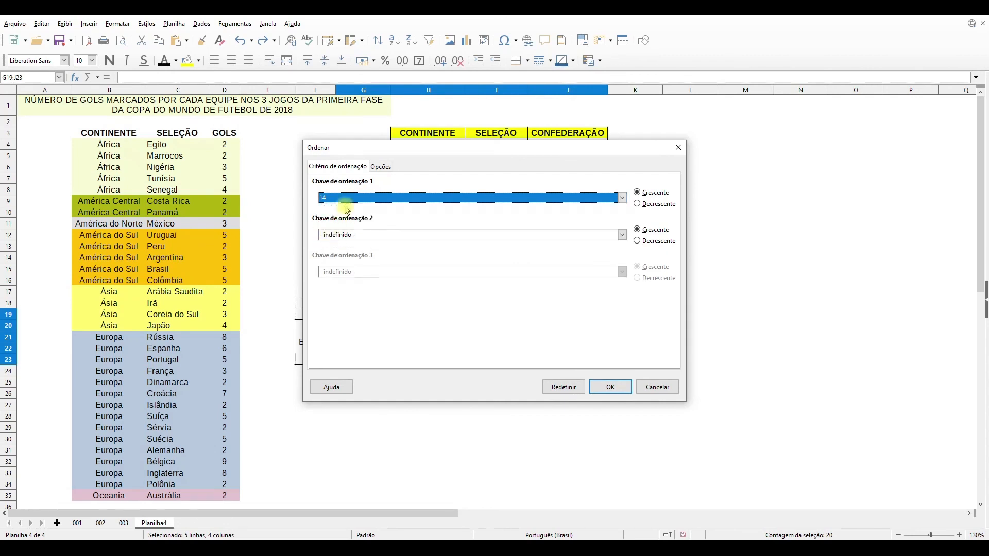
{"action": "left_click", "coordinate": [610, 387]}
{"action": "left_click_drag", "start_coordinate": [447, 313], "coordinate": [548, 313]}
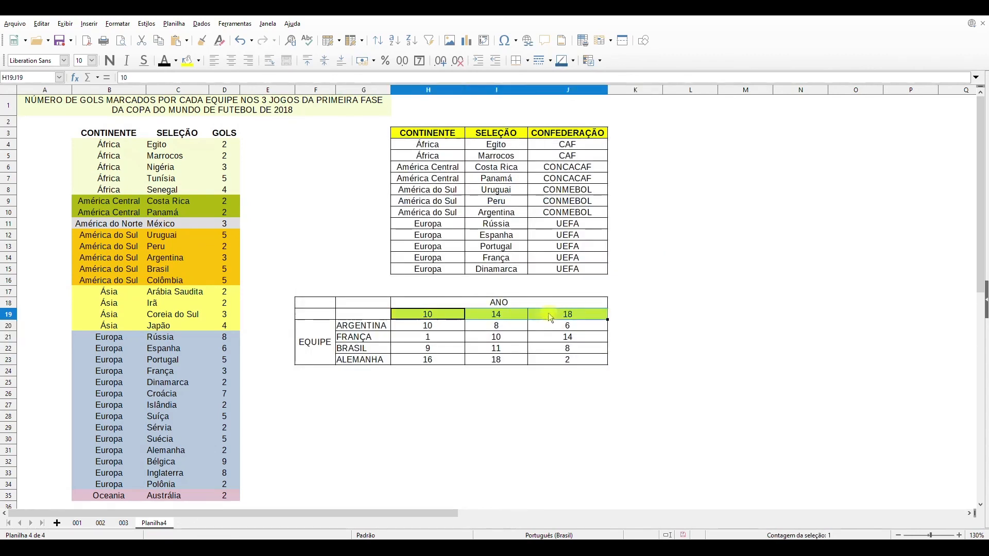
{"action": "left_click", "coordinate": [652, 314]}
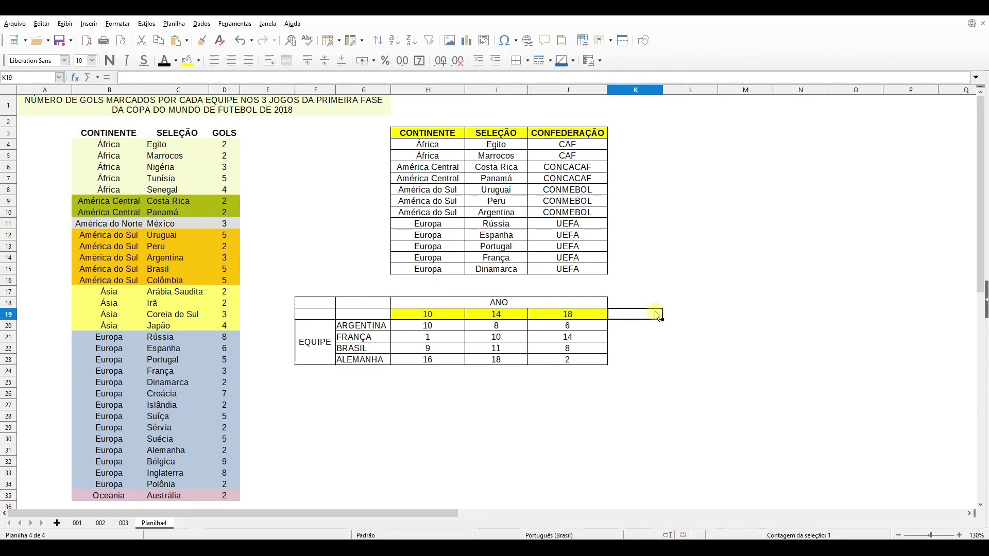